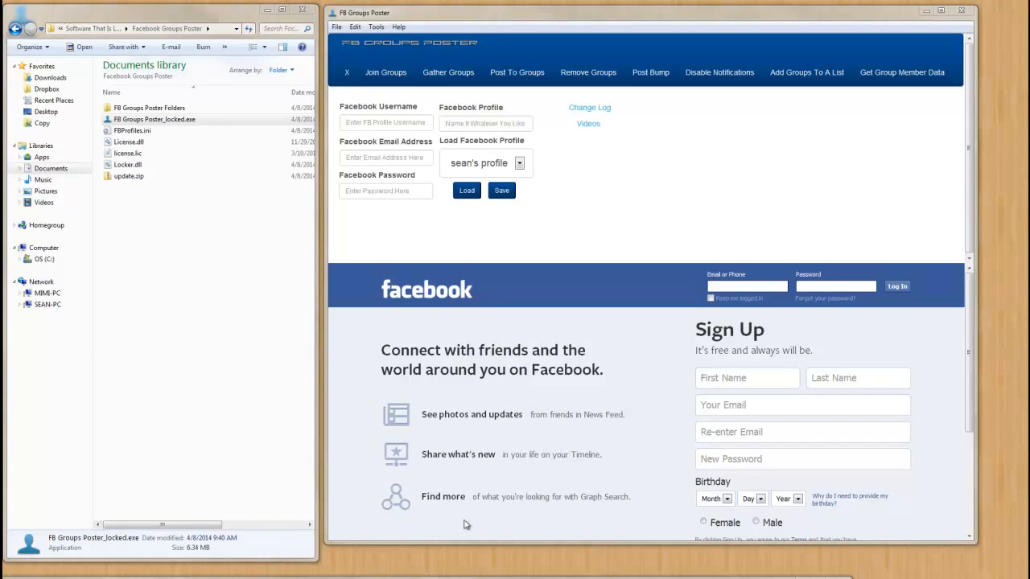
Open the Join Groups settings
left_click(467, 190)
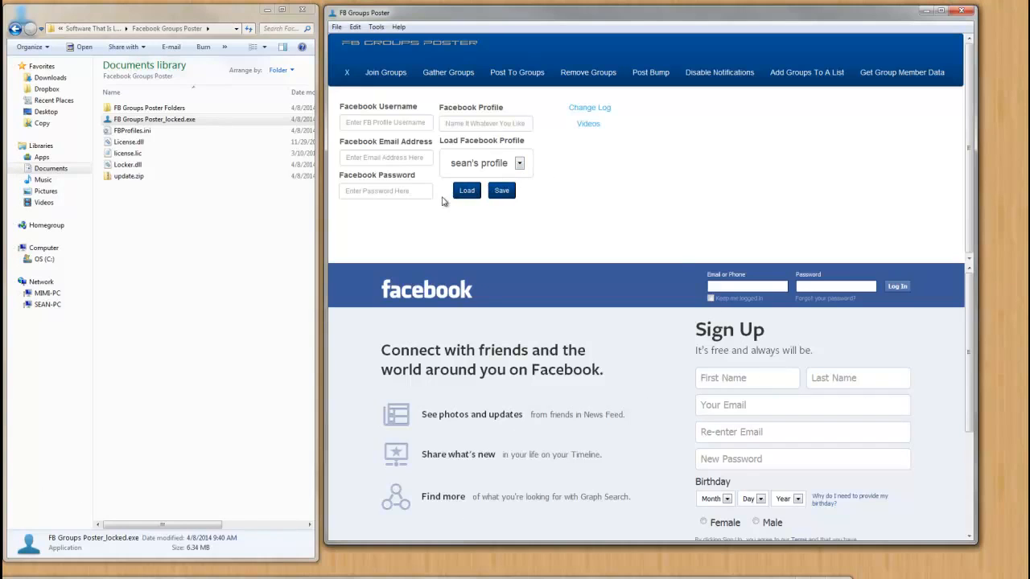
left_click(390, 74)
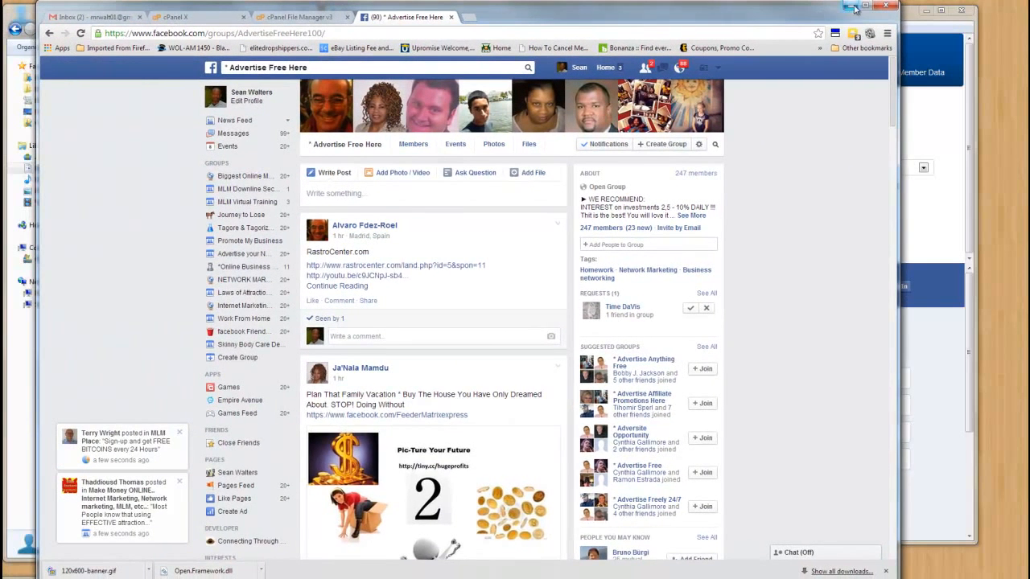
Switch to Facebook in Chrome, open the Biggest Online Marketing Group and go to the newest post author's profile
left_click(863, 5)
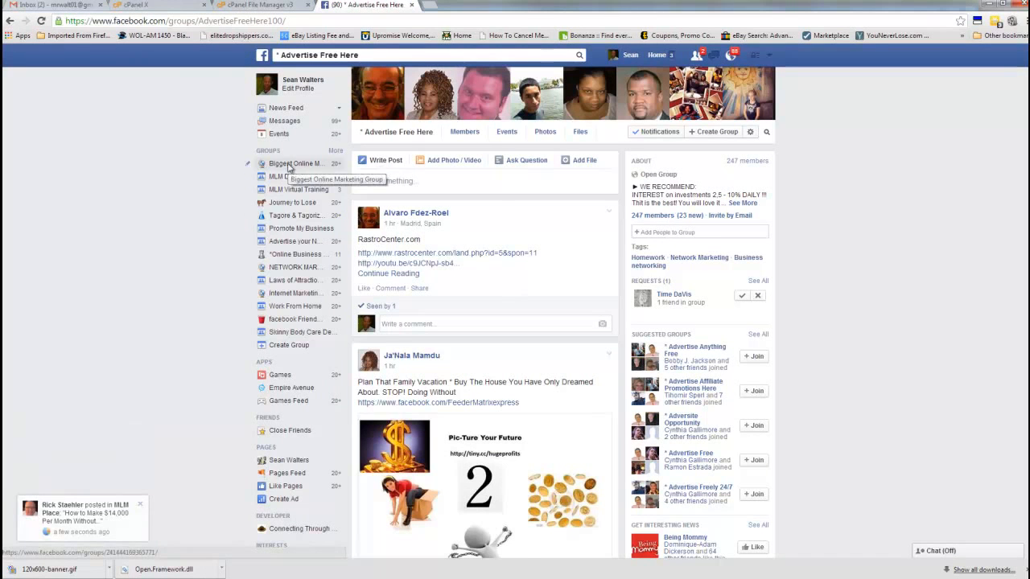
left_click(288, 165)
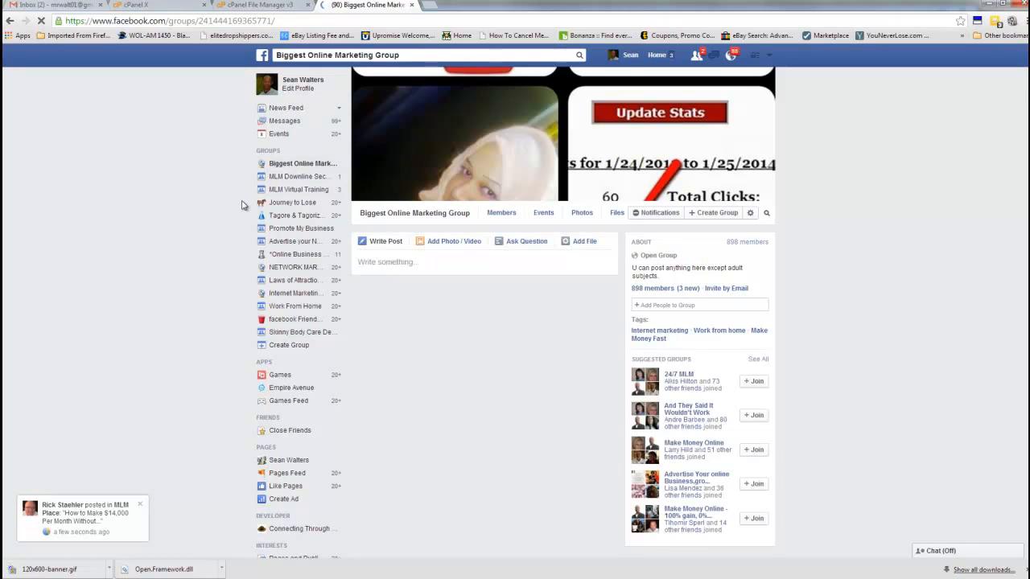
scroll(178, 325, "down", 1)
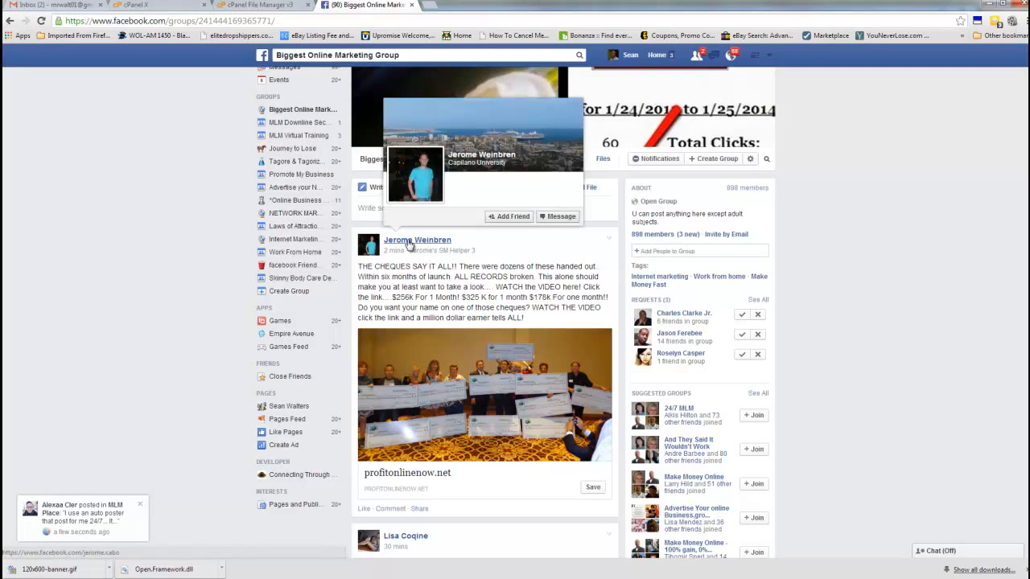
left_click(409, 242)
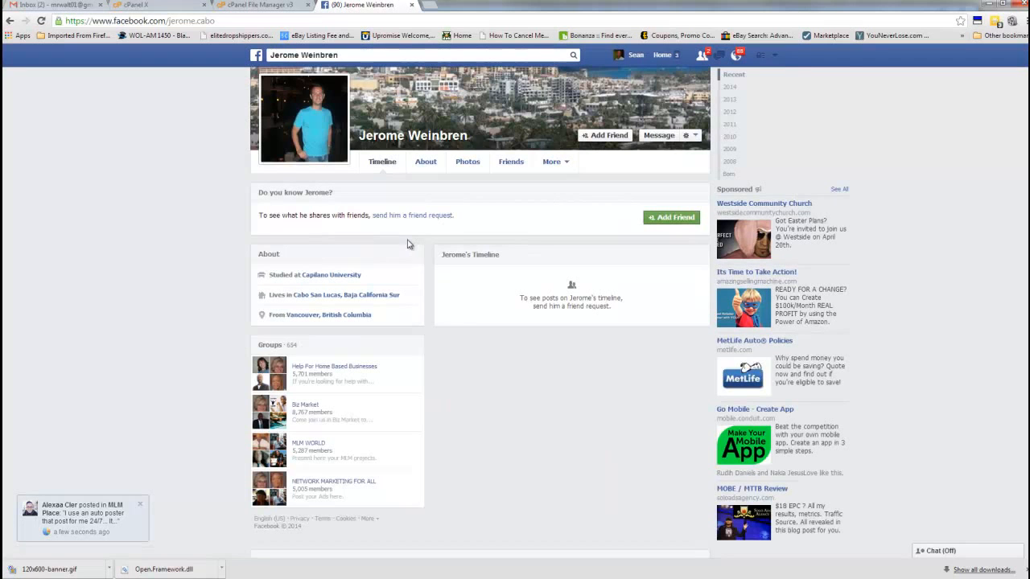
View the list of groups this member belongs to, then return to the member's main profile page
left_click(383, 138)
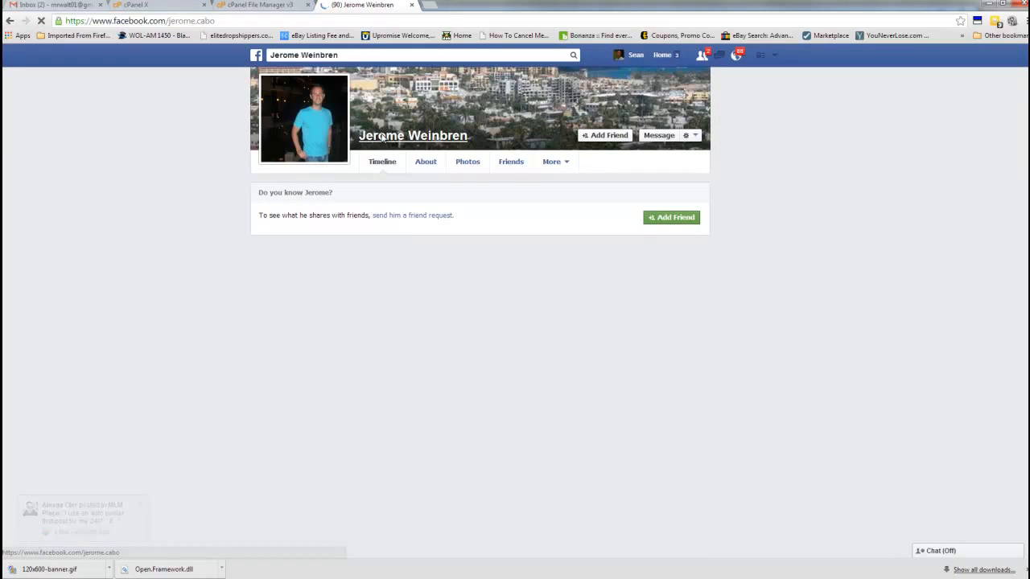
left_click(573, 167)
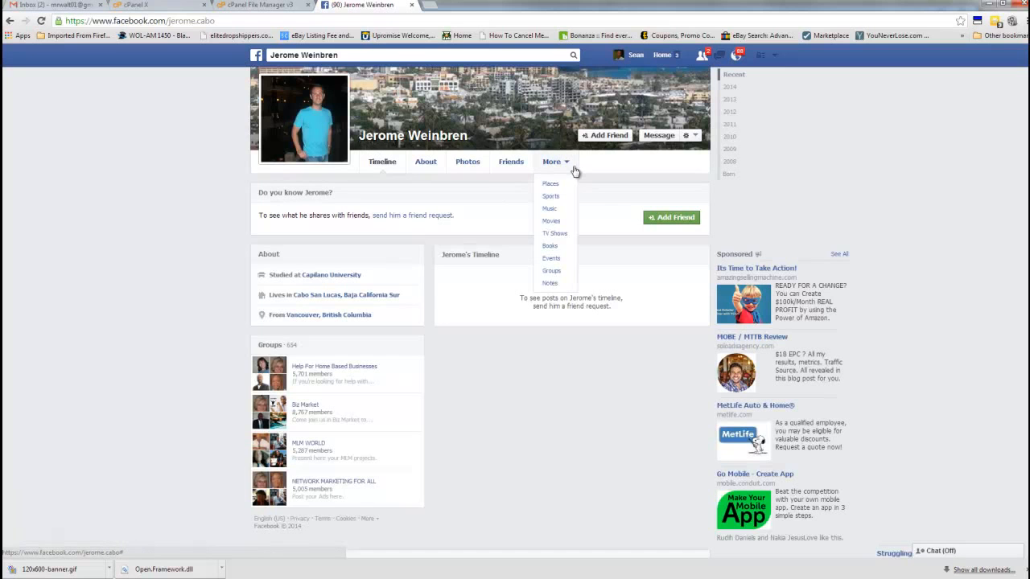
left_click(551, 271)
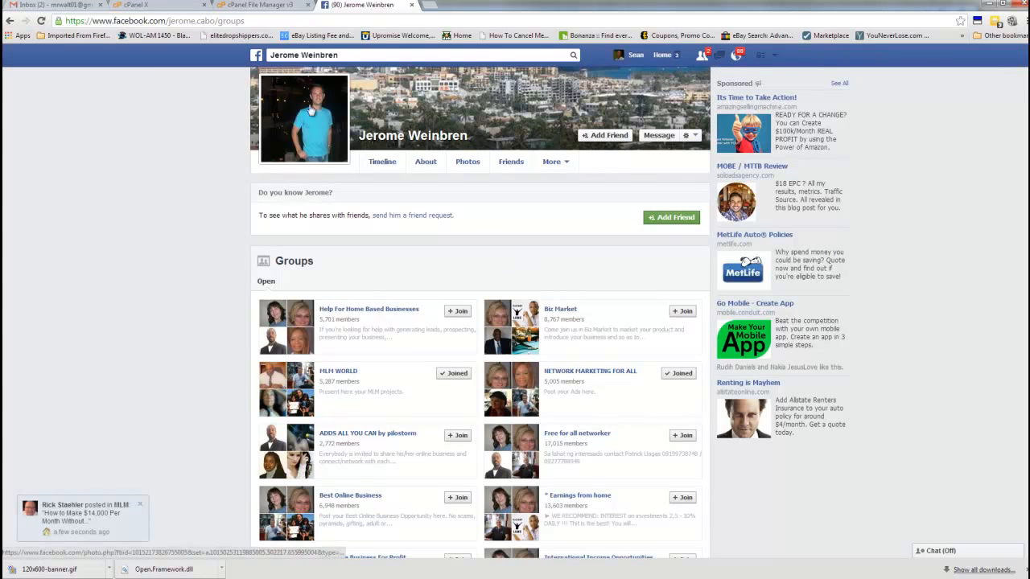
left_click(372, 139)
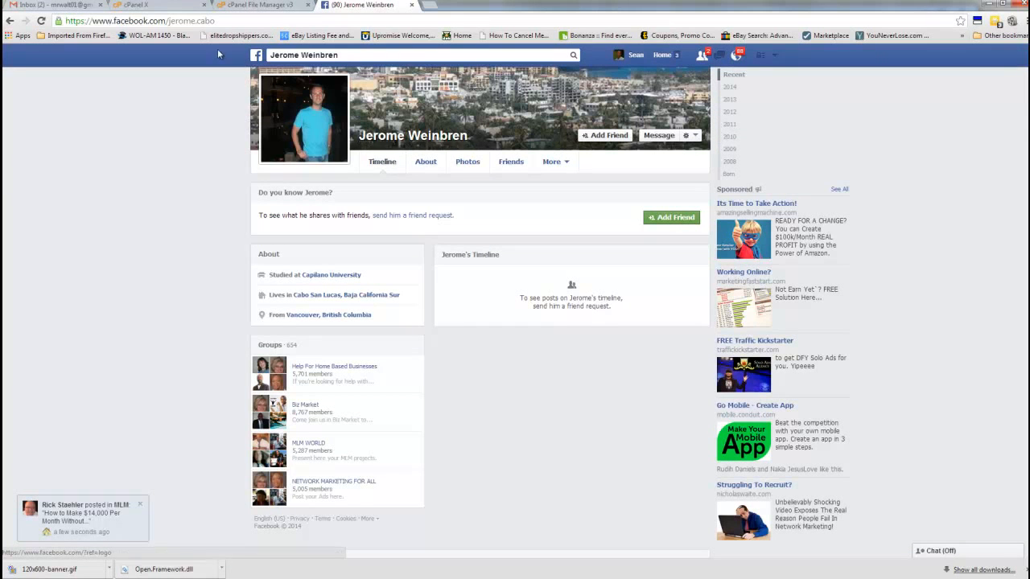
Copy only the username part at the end of the member's profile address
left_click(221, 24)
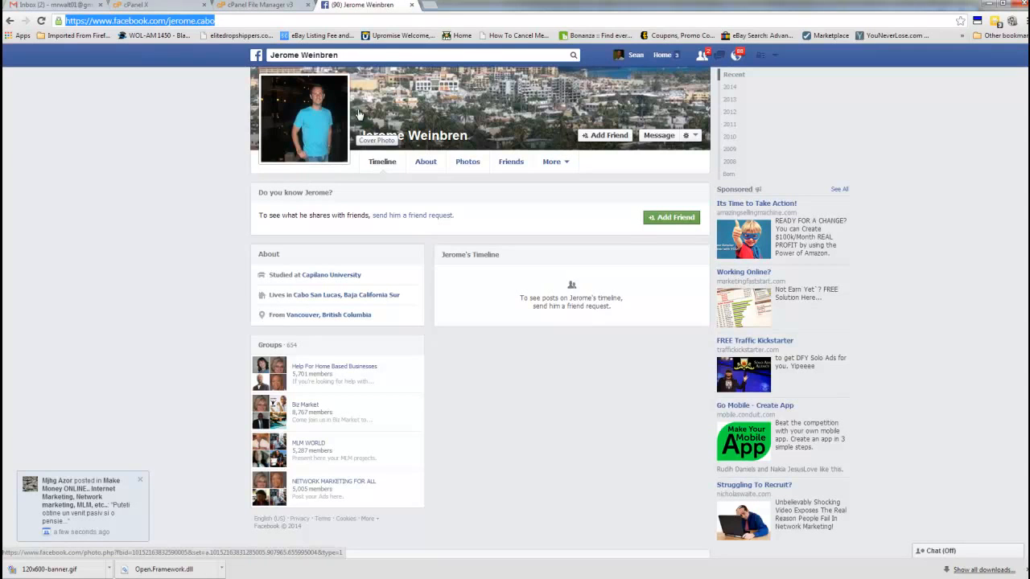
left_click(243, 20)
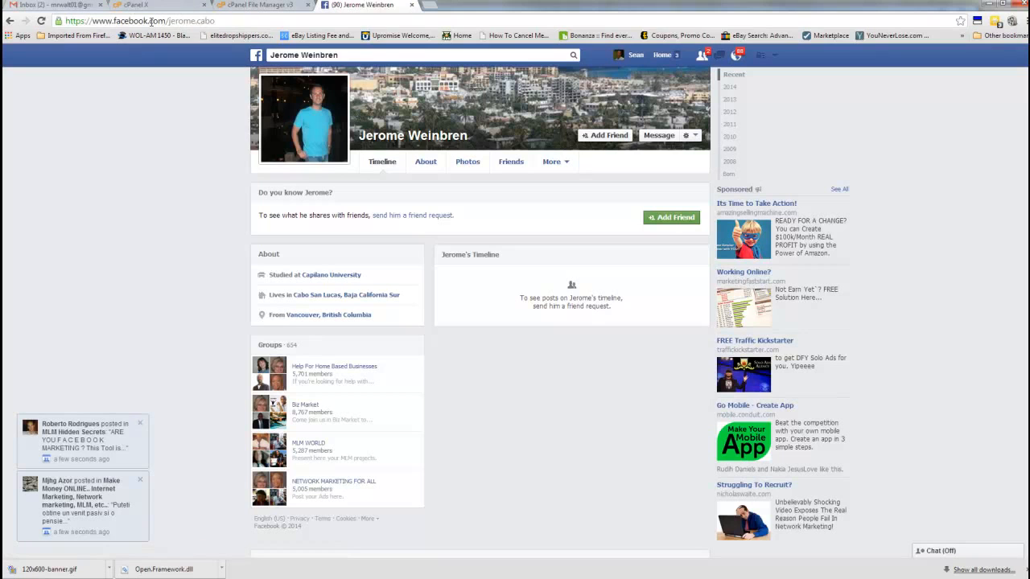
left_click_drag(233, 22, 167, 22)
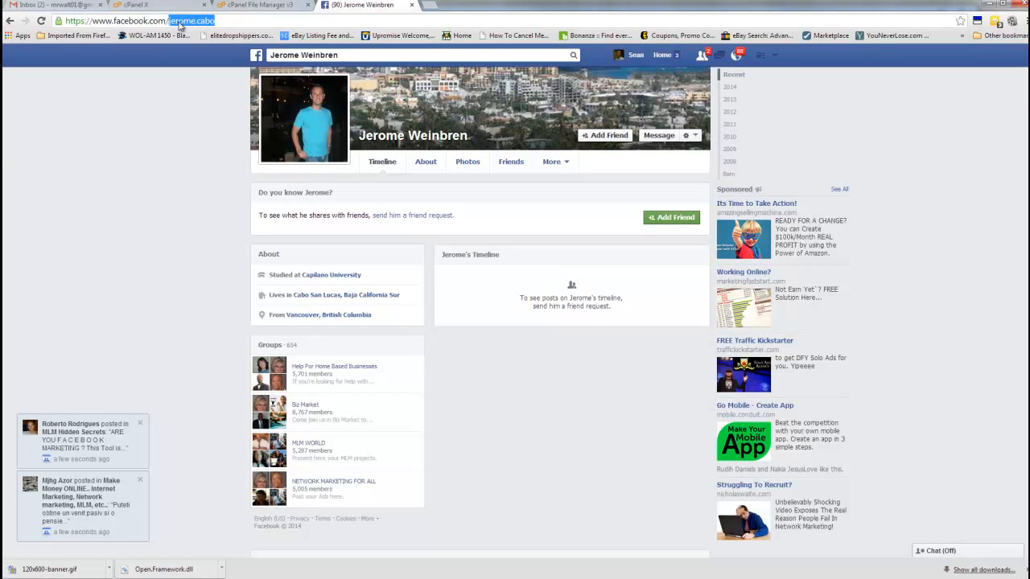
right_click(181, 24)
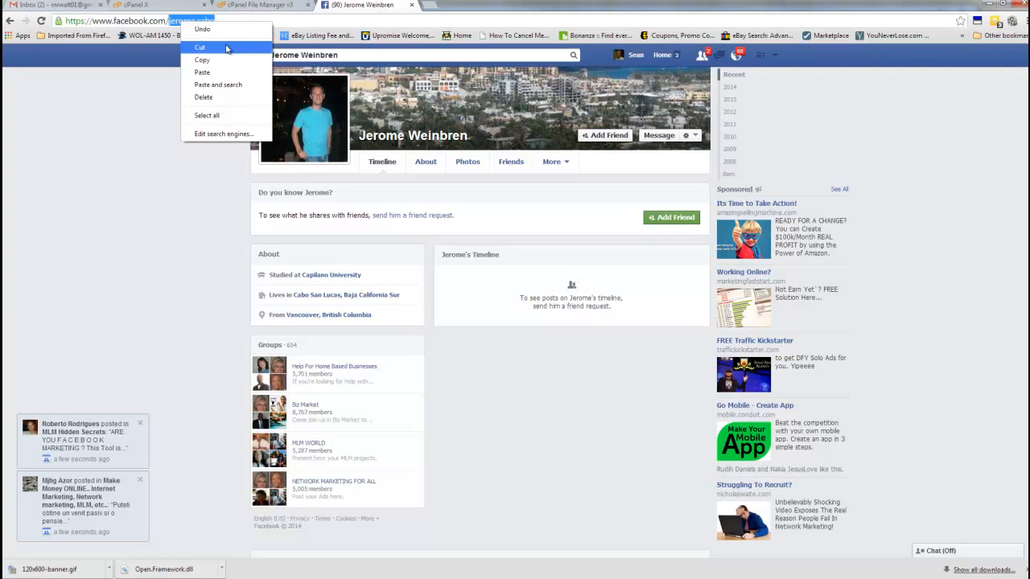
left_click(205, 62)
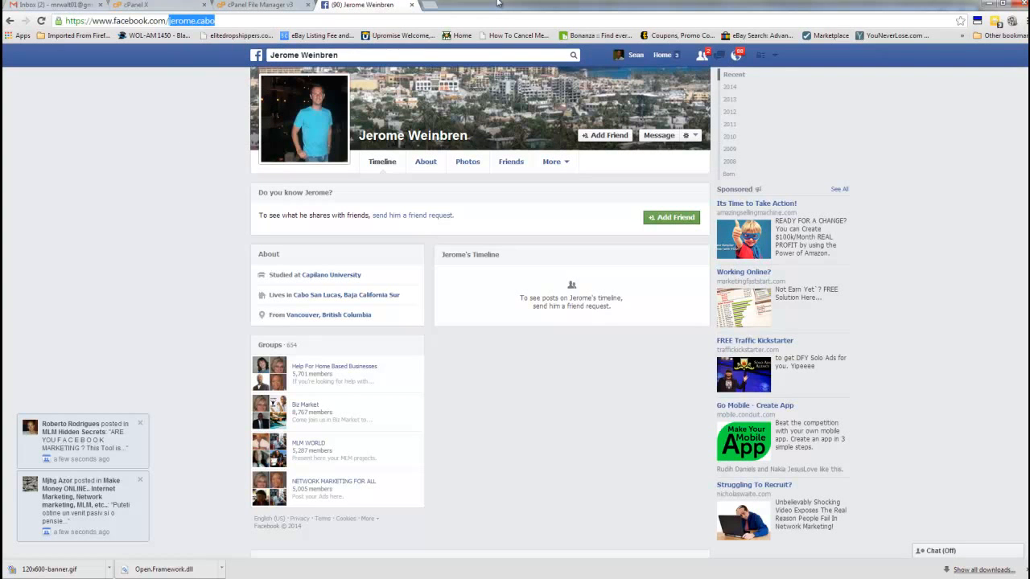
Switch to FB Groups Poster and paste the copied username into the FB Username of Another User field
left_click_drag(496, 3, 2, 137)
left_click_drag(376, 152, 242, 159)
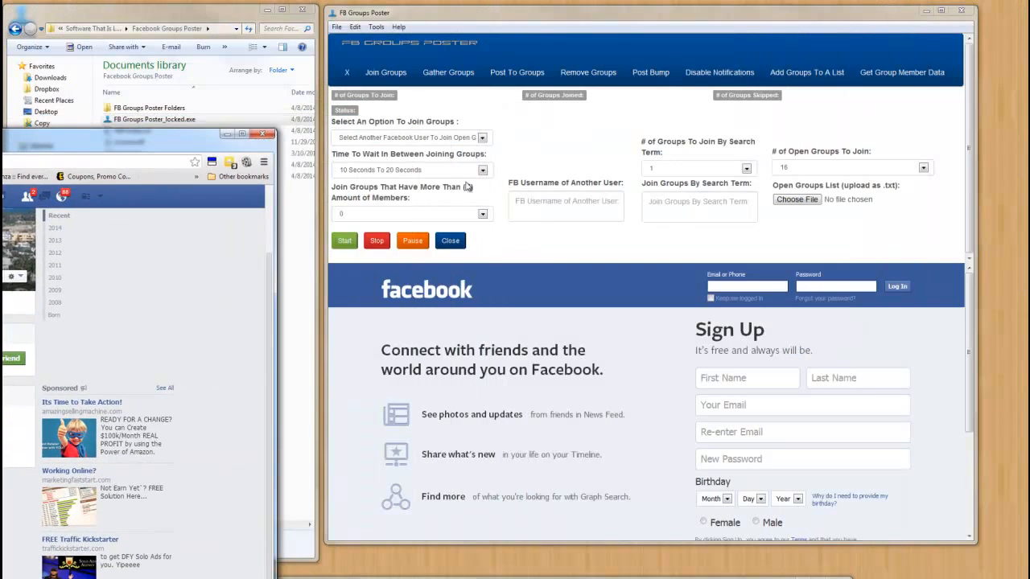
left_click(522, 201)
right_click(528, 205)
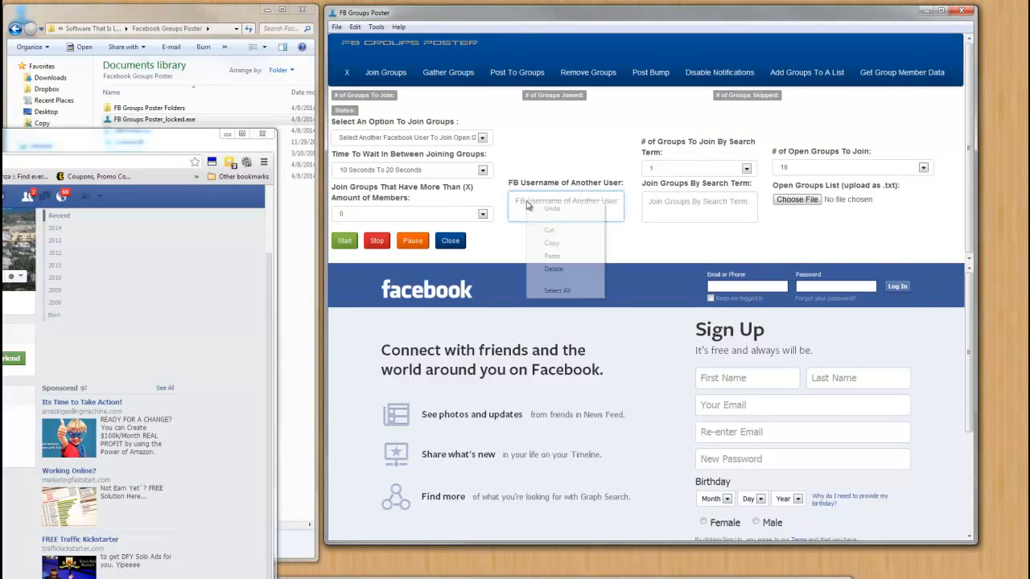
left_click(563, 256)
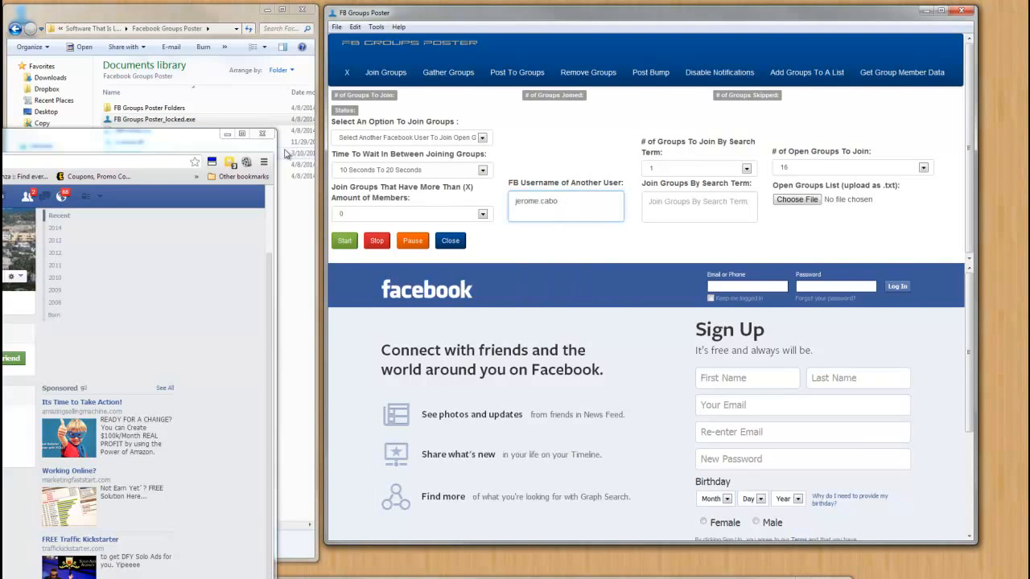
Return to the maximized browser, load the member's profile address with /groups appended and look through the listed groups
left_click_drag(193, 143, 858, 27)
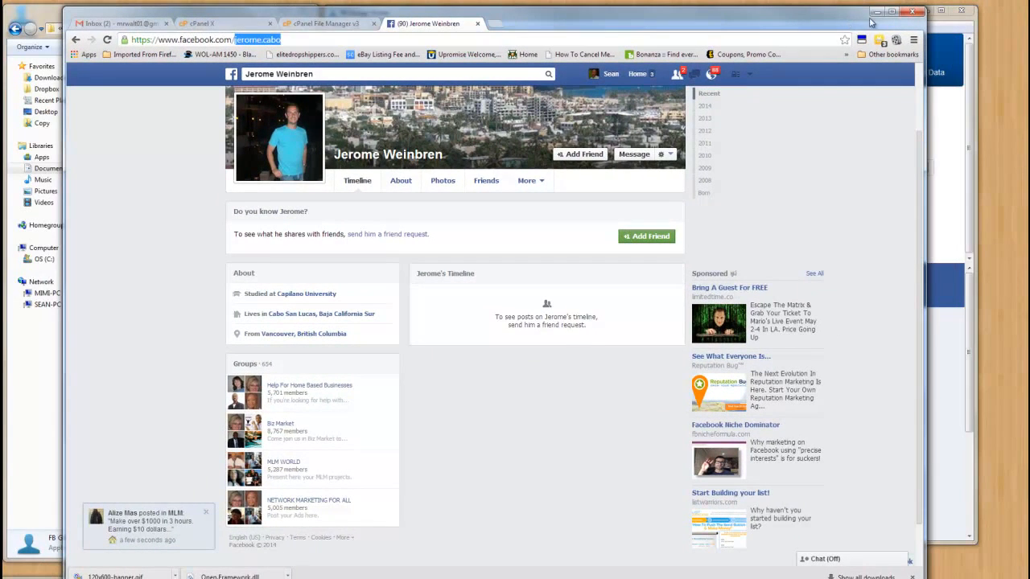
double_click(888, 18)
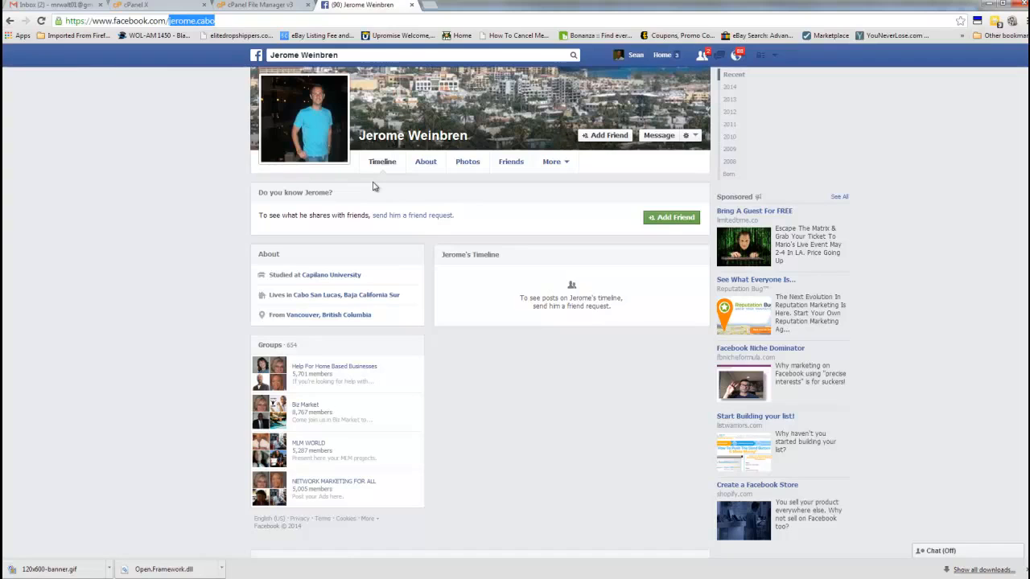
left_click(272, 21)
type("/")
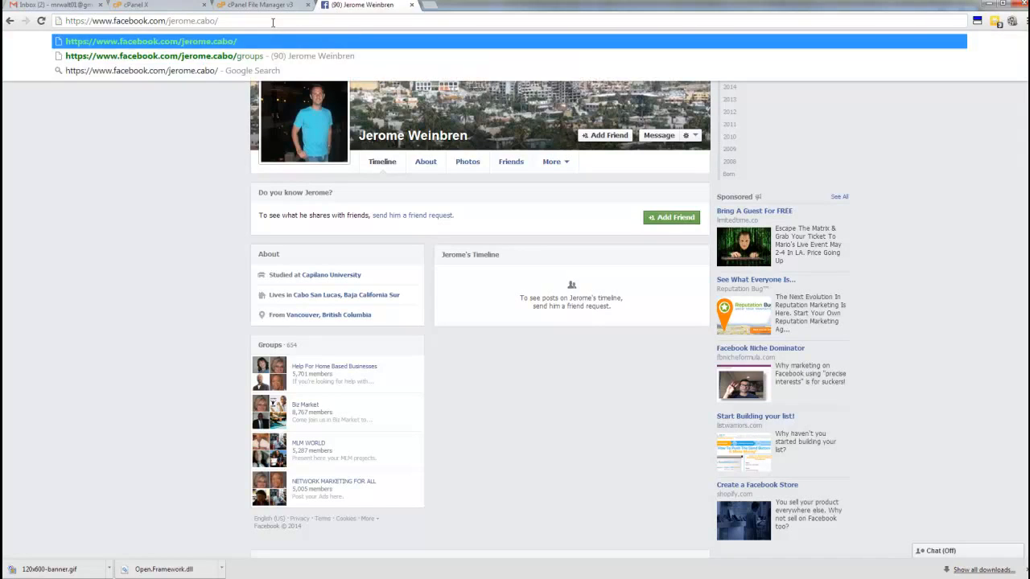
type("groups")
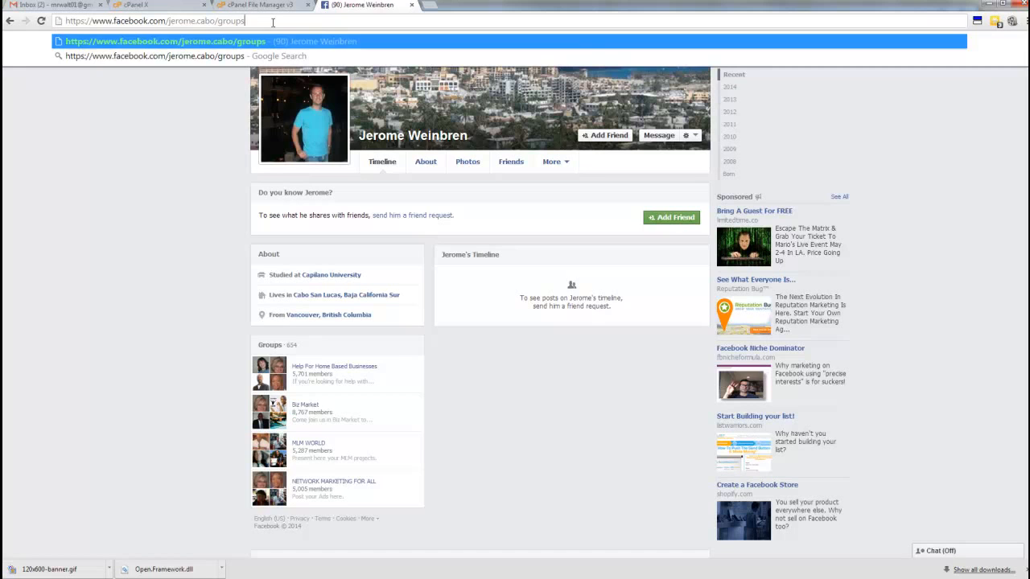
key("Return")
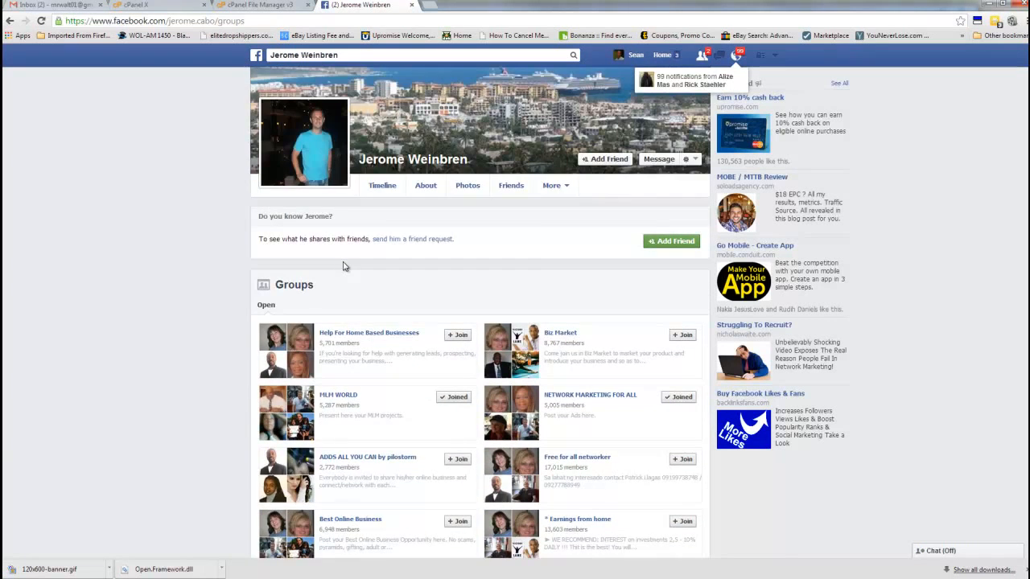
scroll(346, 273, "down", 15)
scroll(351, 287, "up", 15)
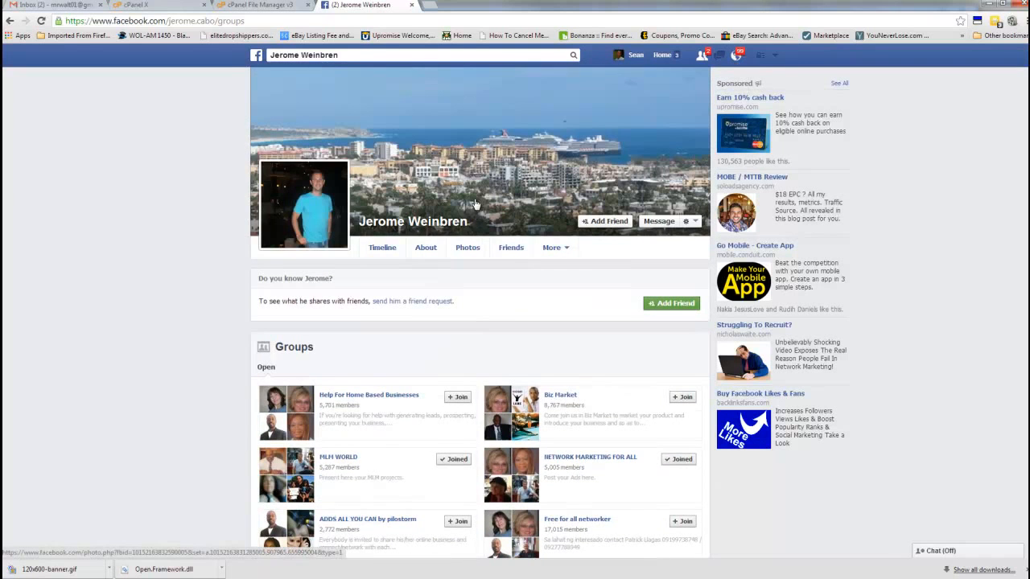
Reach the member's groups list through the profile's other two Groups links, then examine the username in the profile address
left_click(573, 249)
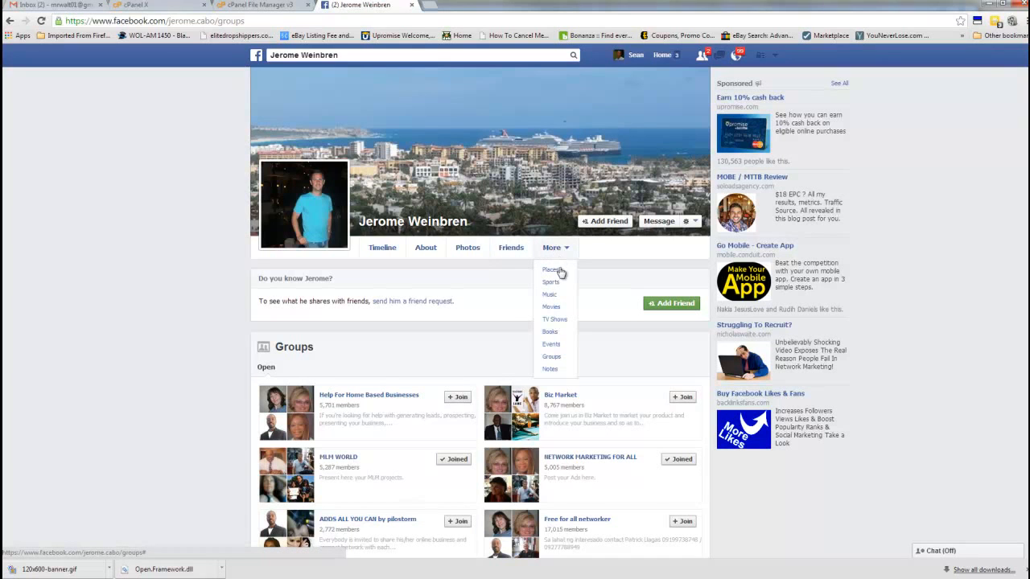
left_click(554, 361)
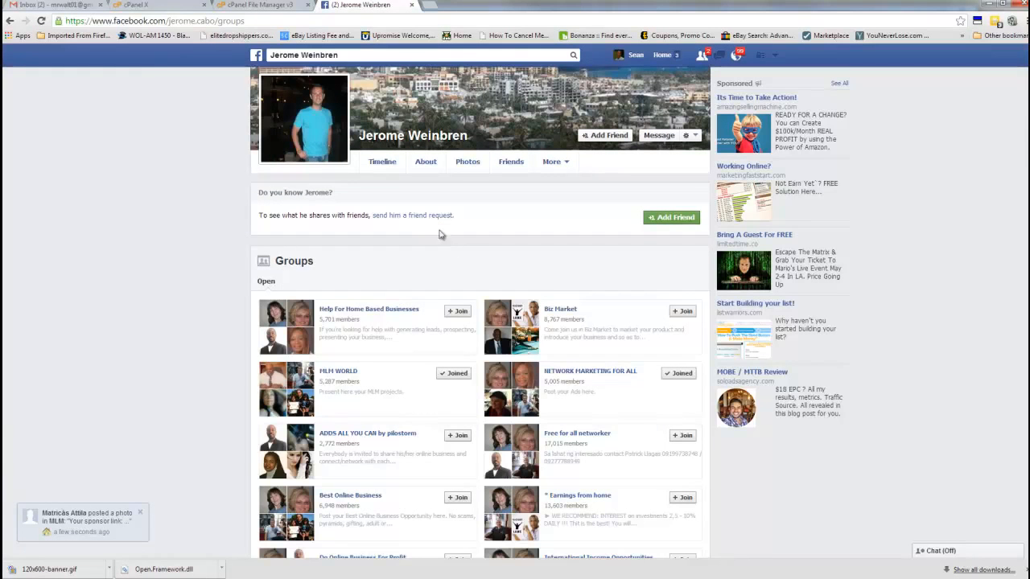
left_click(418, 138)
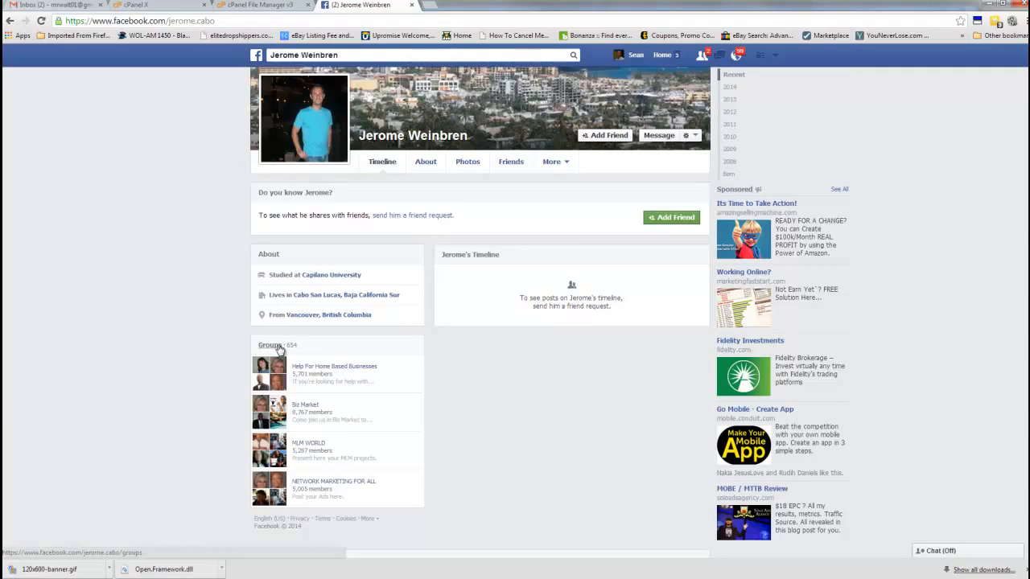
left_click(273, 347)
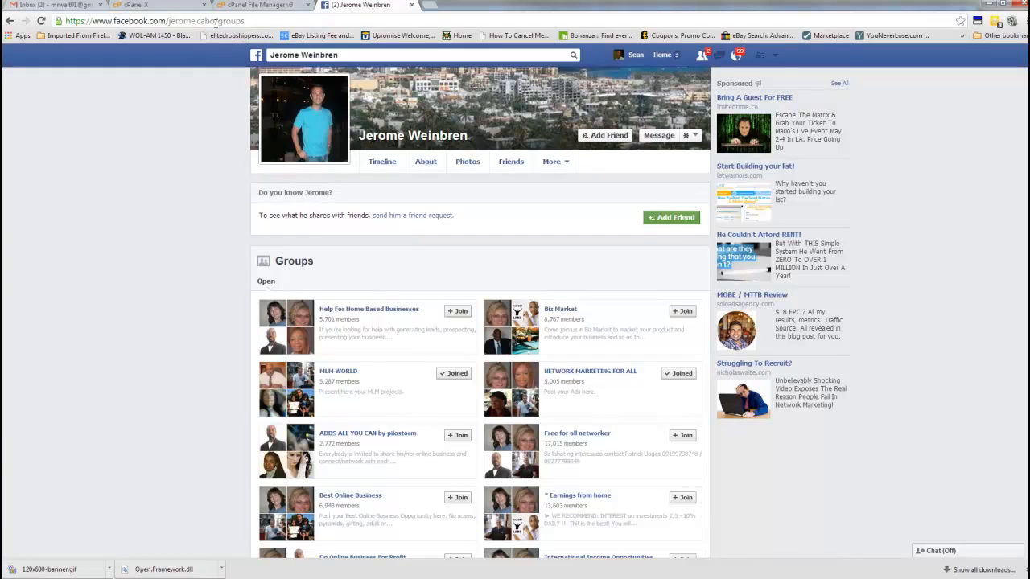
left_click(386, 136)
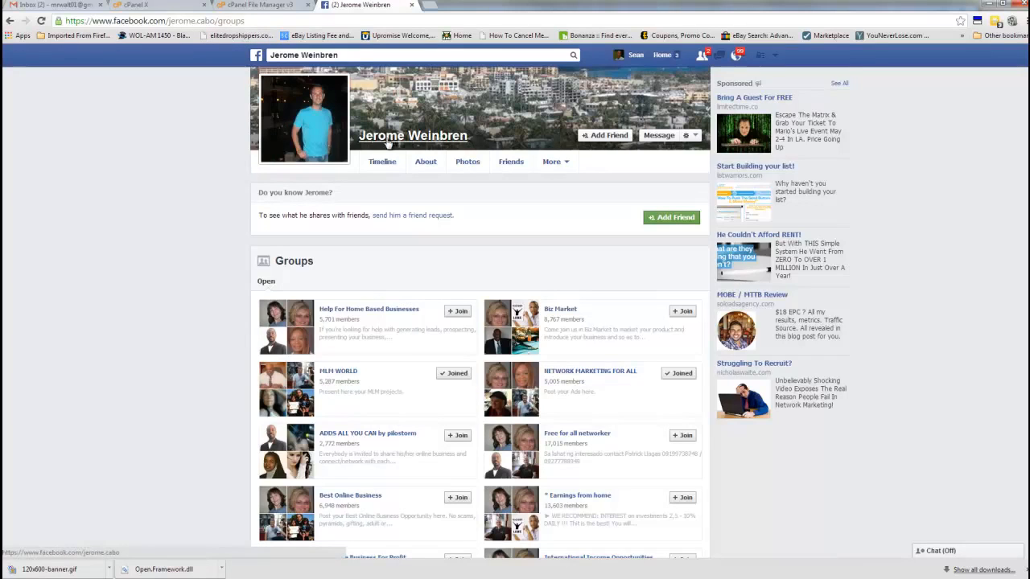
left_click_drag(232, 21, 169, 18)
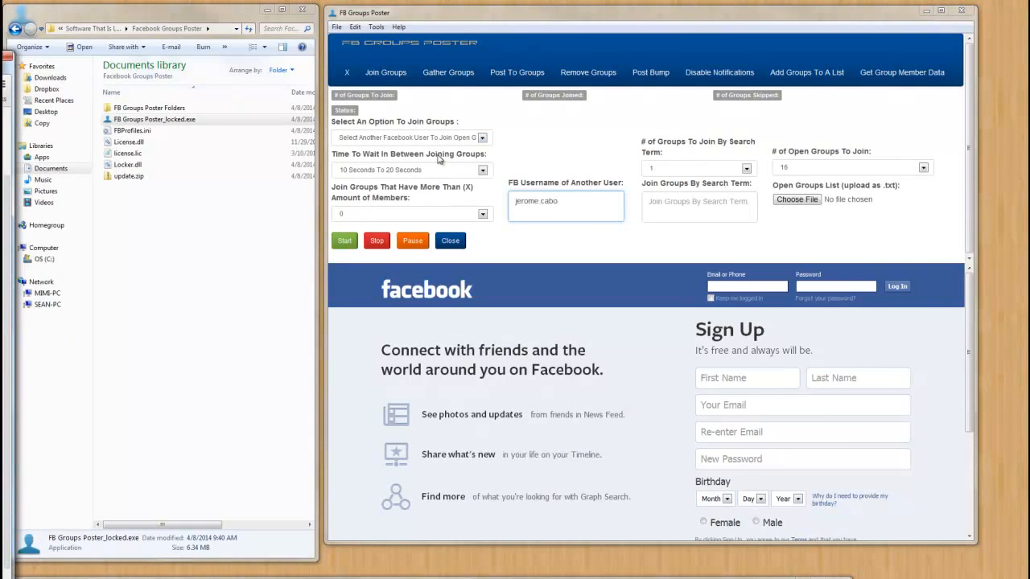
In FB Groups Poster, choose joining open groups from another Facebook user and set the wait between joins to 10 Seconds To 20 Seconds
left_click(481, 138)
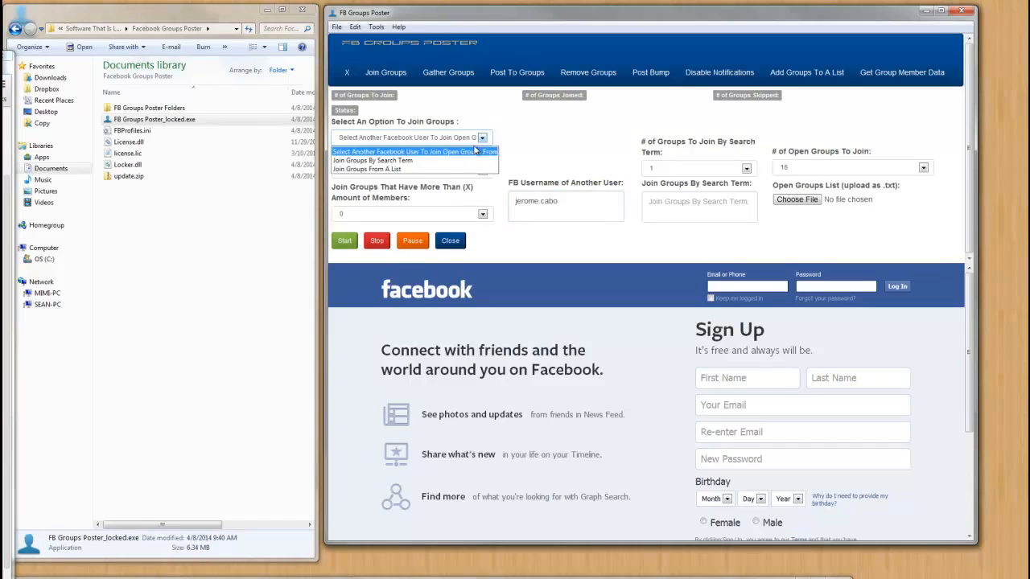
left_click(445, 153)
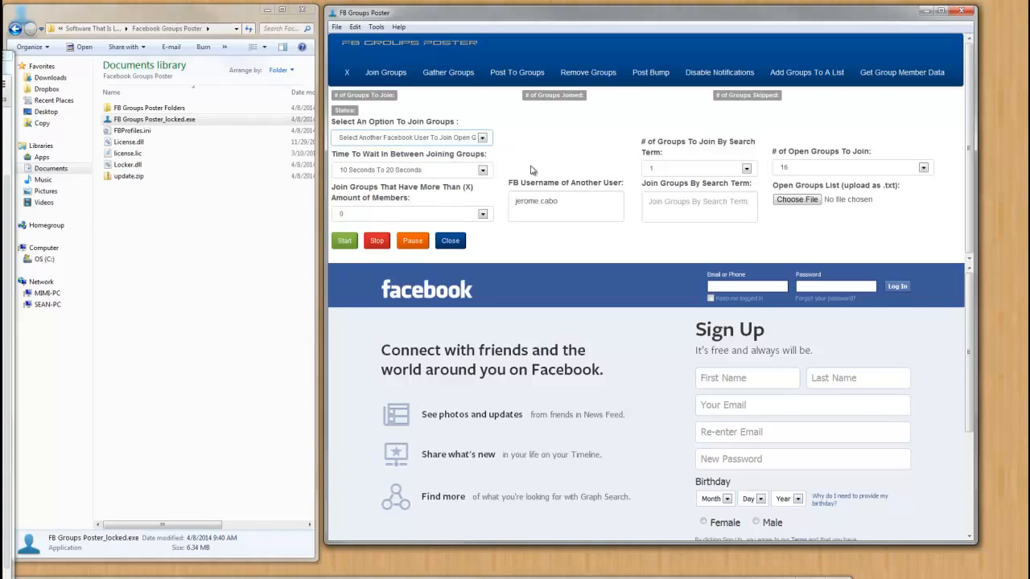
left_click_drag(561, 202, 498, 195)
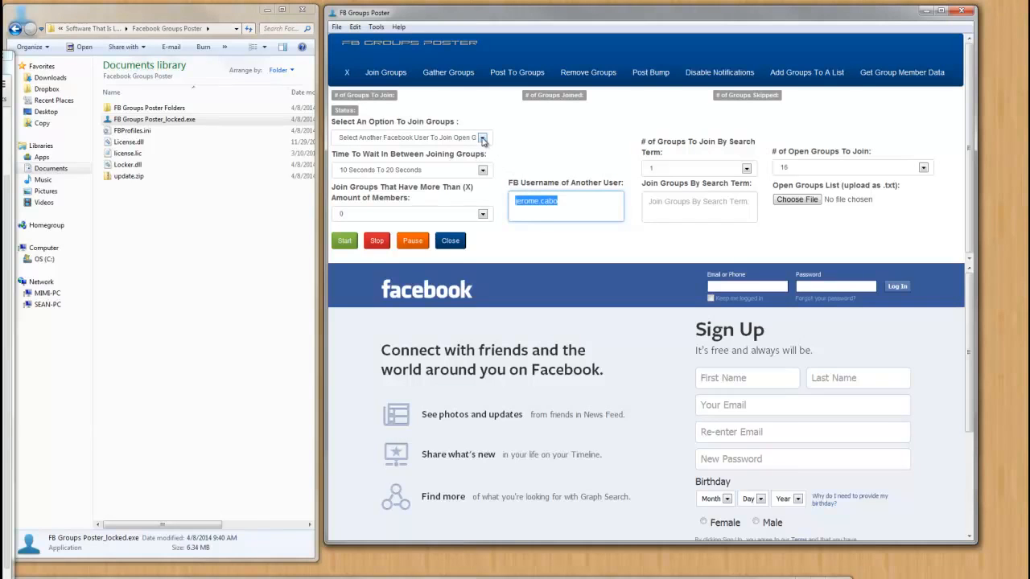
left_click(535, 200)
left_click(457, 170)
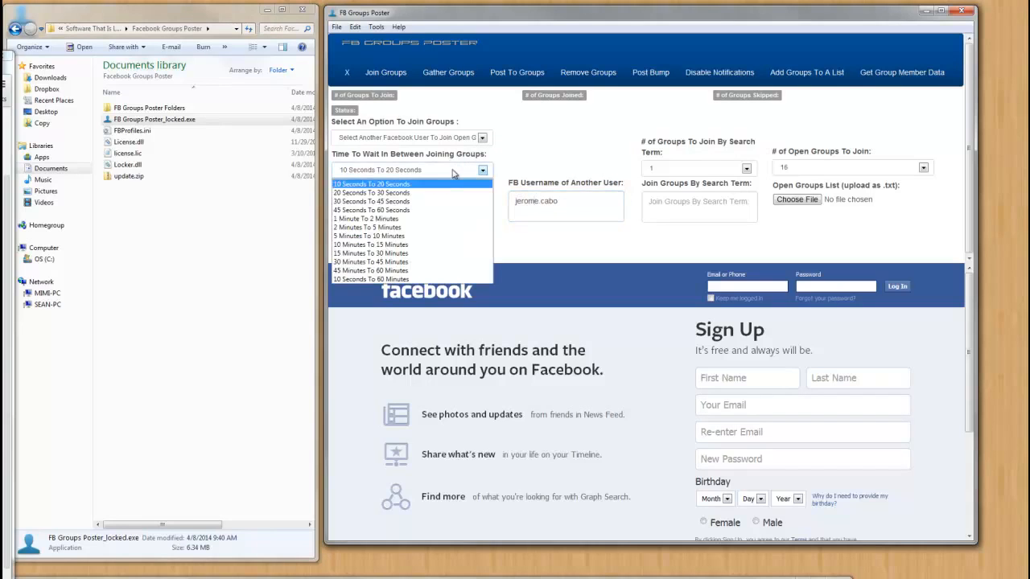
left_click(400, 186)
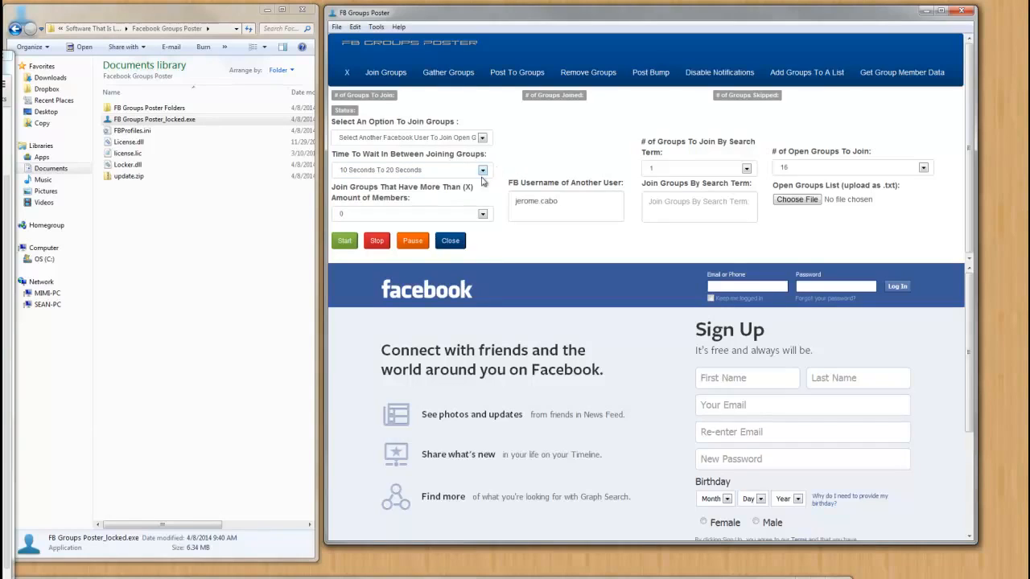
Try 200000 as the minimum number of members a group must have for joining
left_click(482, 216)
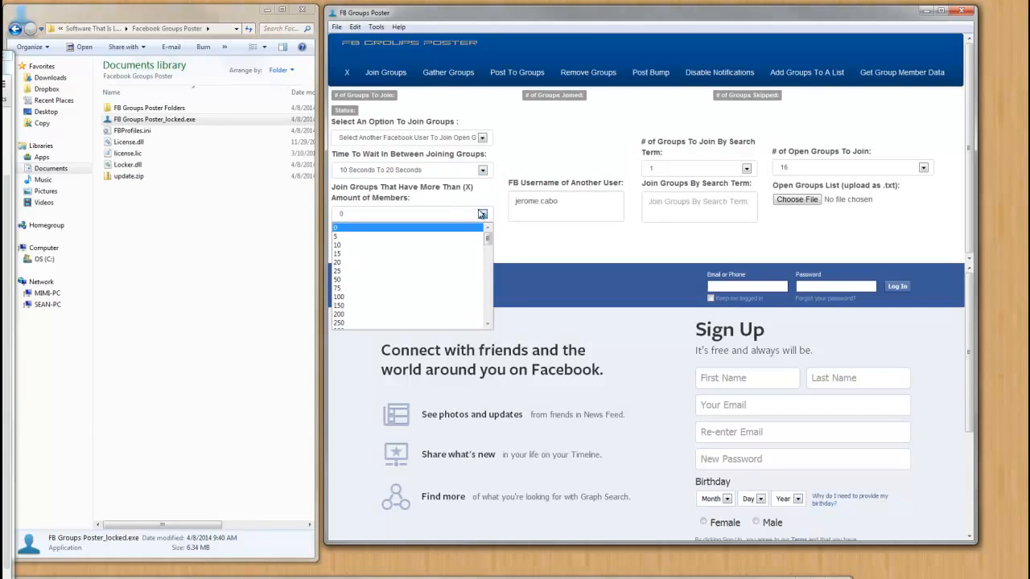
left_click(365, 229)
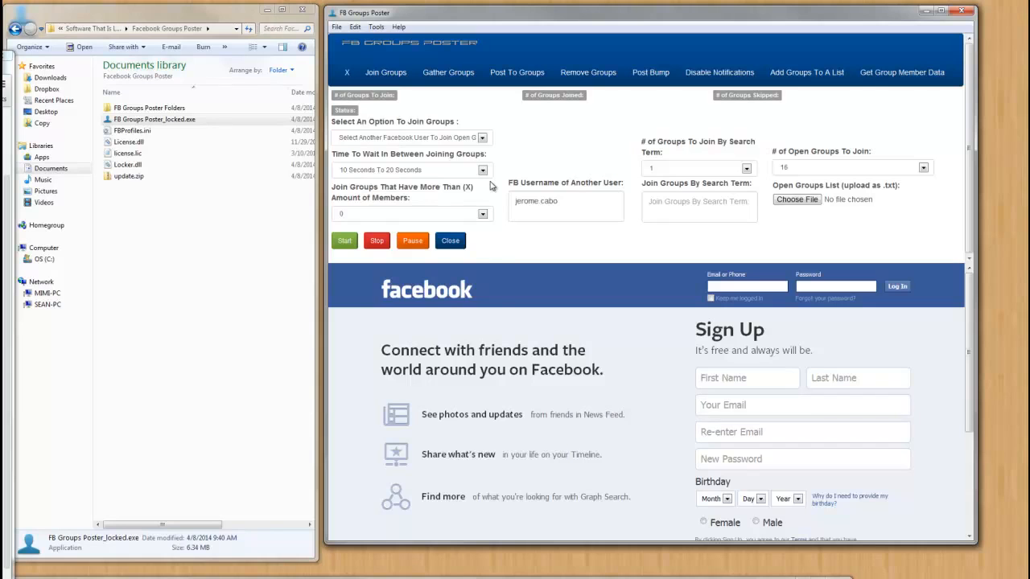
left_click(483, 214)
scroll(435, 289, "down", 5)
scroll(435, 297, "down", 6)
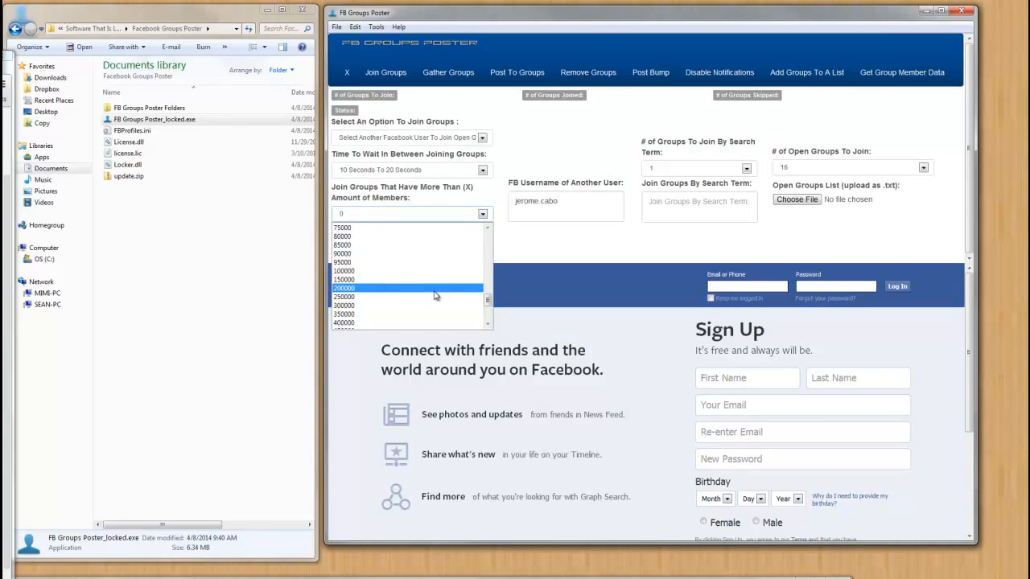
left_click(434, 288)
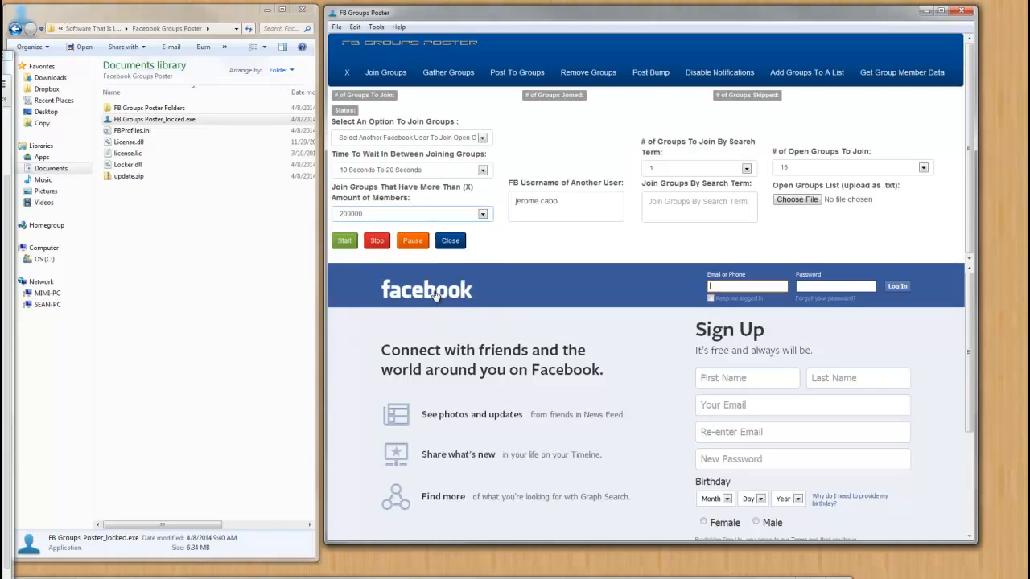
Set the minimum member amount for groups to join to 0 and the number of open groups to join to 16
left_click(483, 214)
scroll(434, 241, "up", 10)
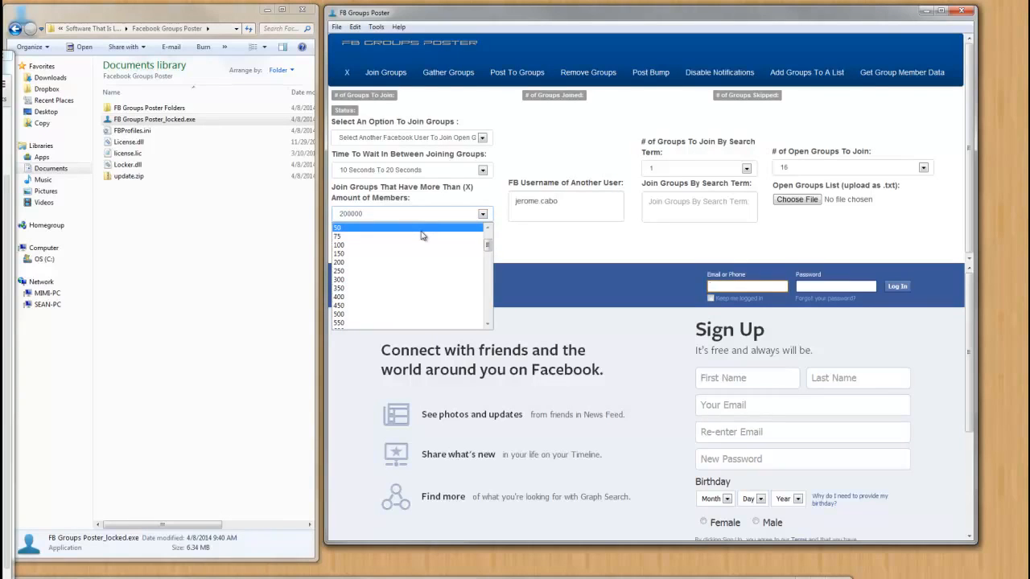
left_click(421, 229)
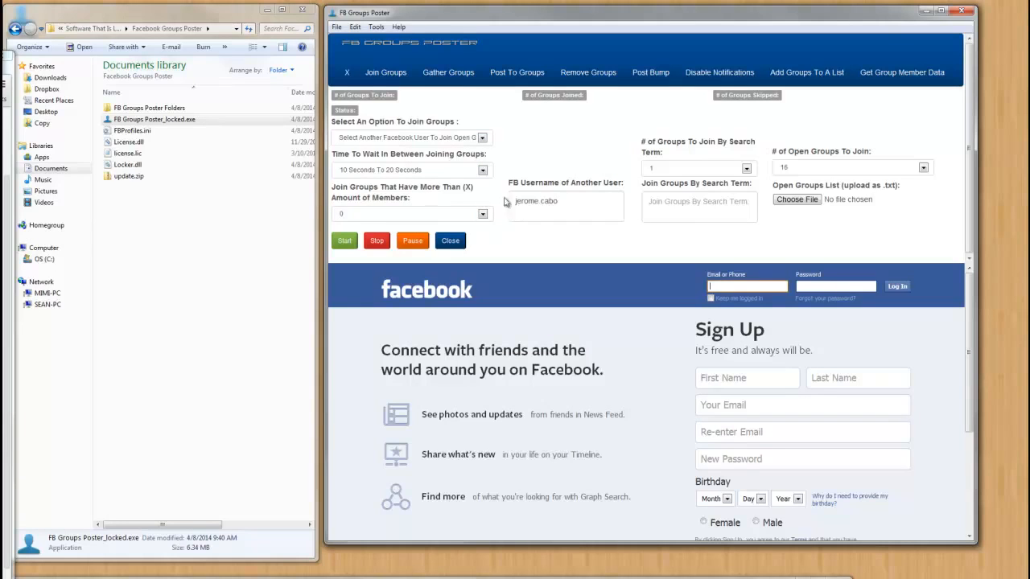
left_click_drag(563, 203, 513, 203)
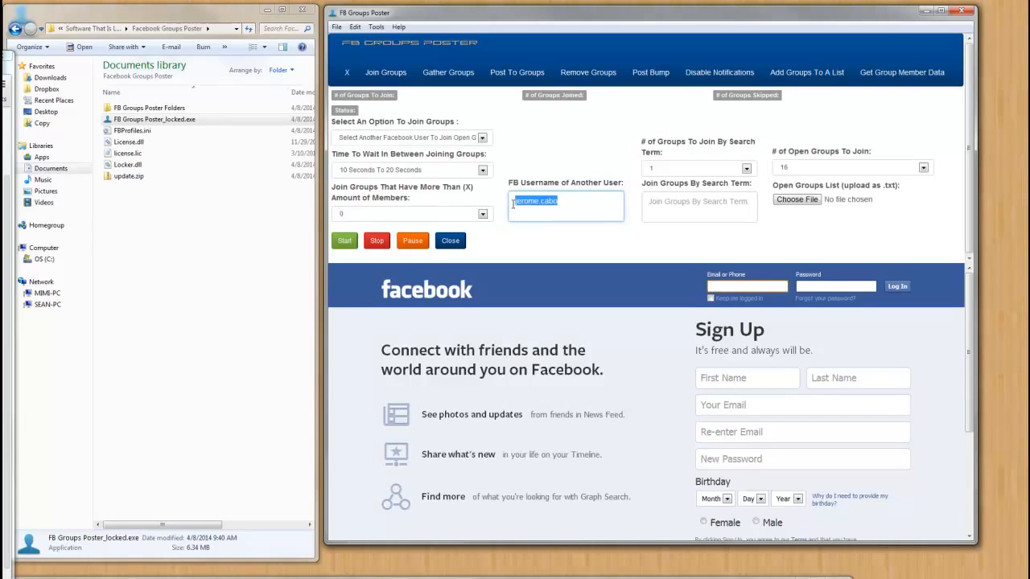
left_click(793, 170)
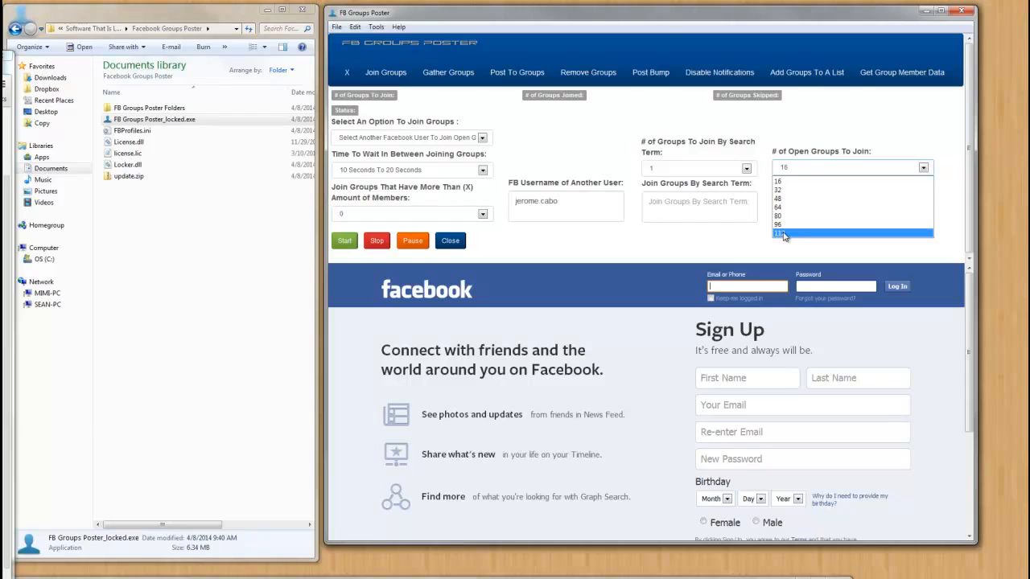
left_click(792, 181)
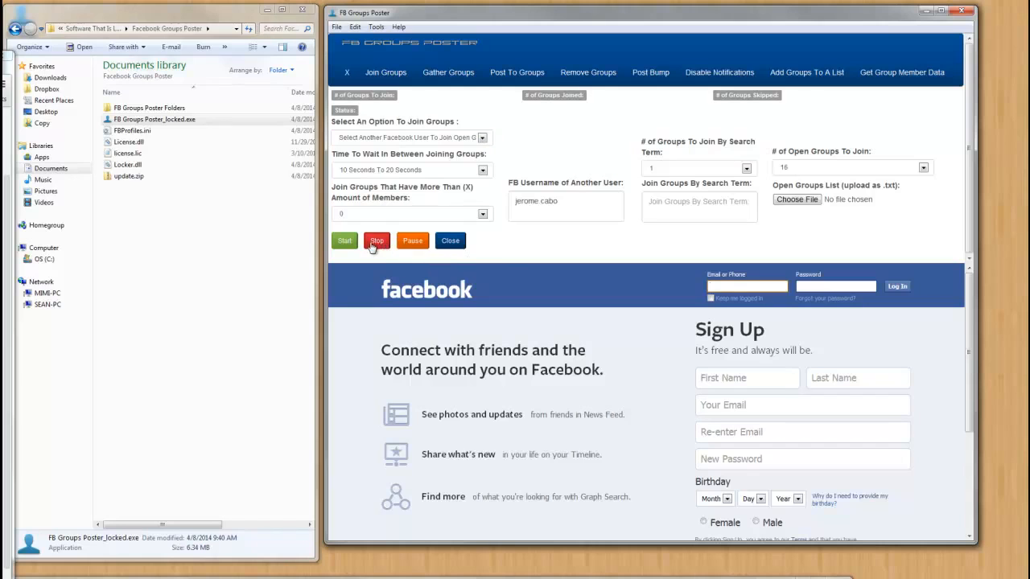
Check the loaded Facebook profile's login details, return to the group joining settings and start the joining run
left_click(348, 68)
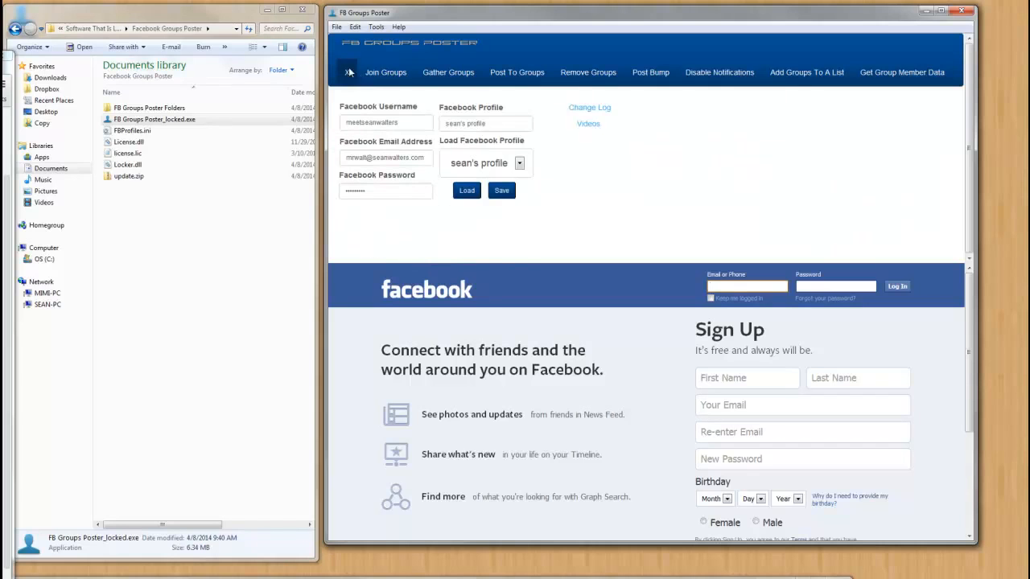
left_click(385, 73)
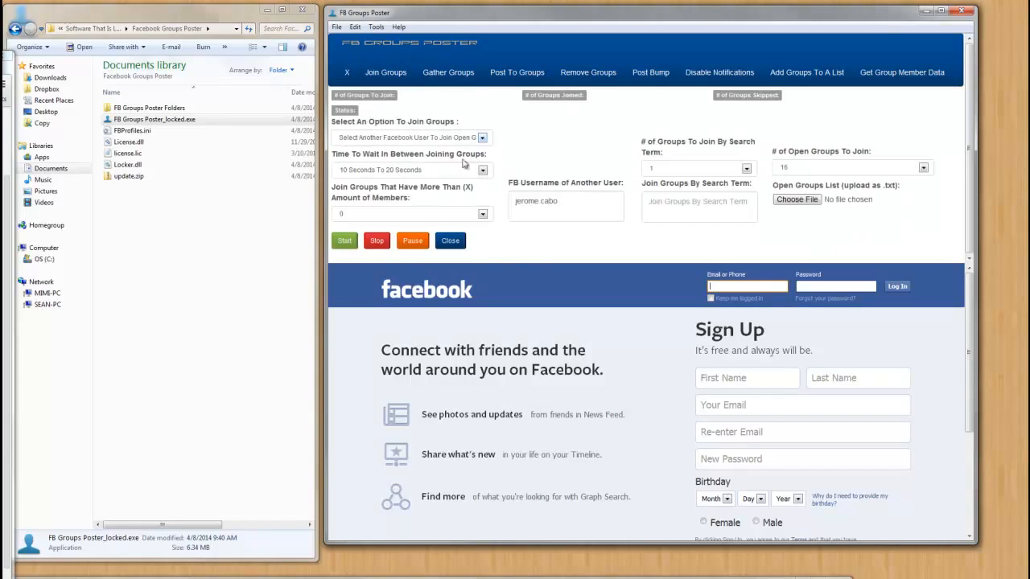
left_click(347, 241)
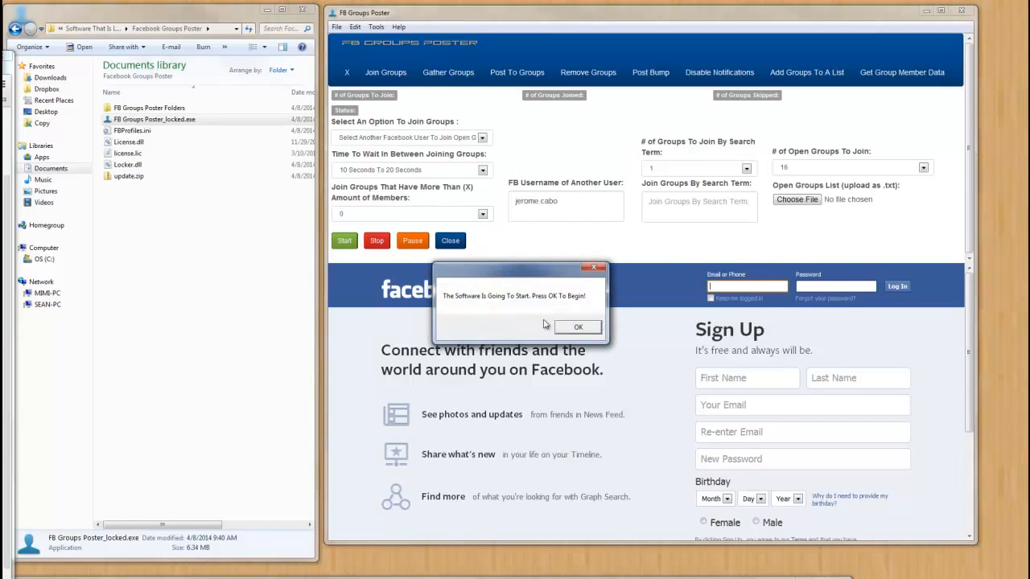
left_click(579, 328)
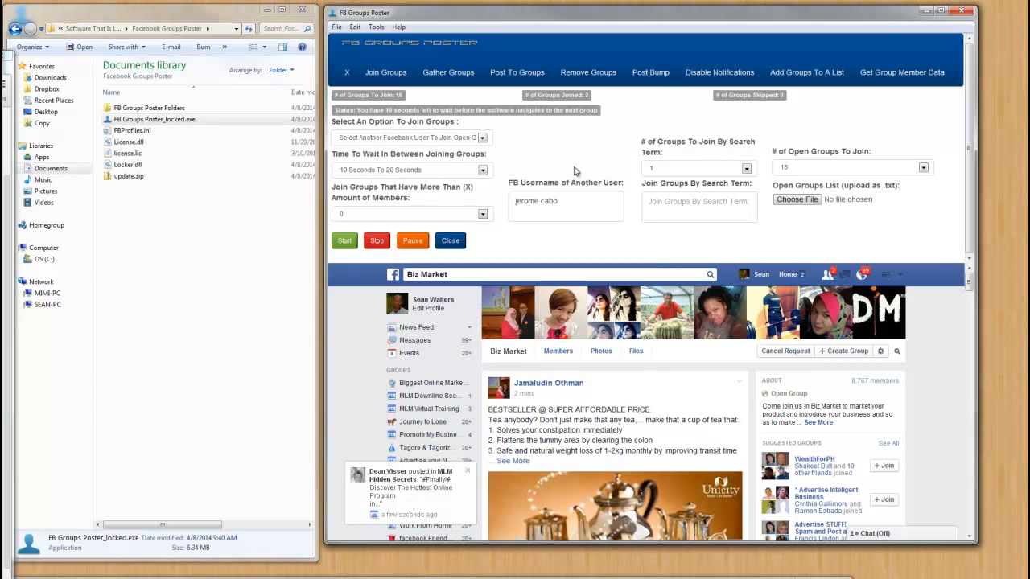
Pause the joining run and set the minimum member amount to 400, leaving the join option on another Facebook user's open groups
left_click(412, 242)
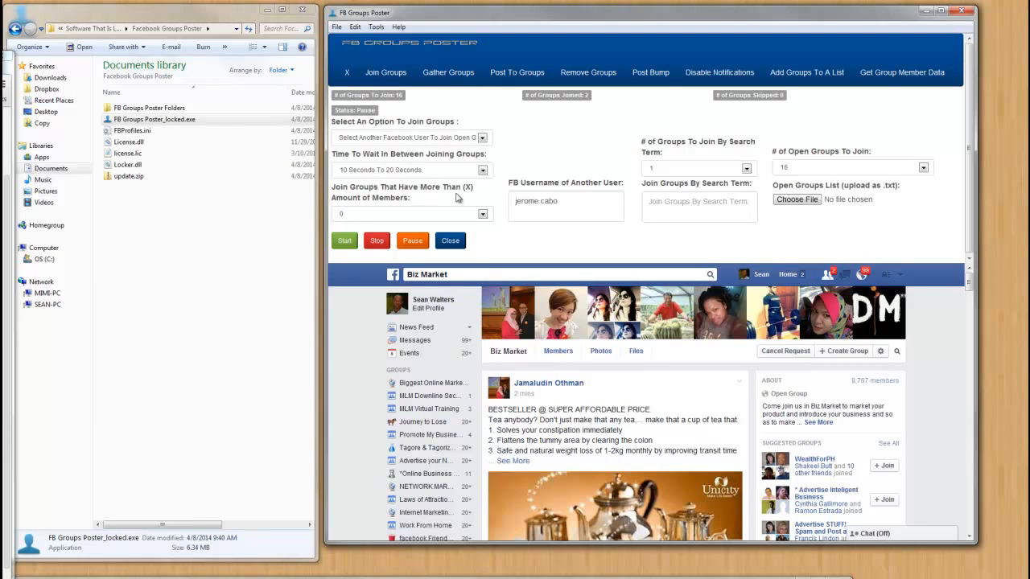
left_click(481, 215)
scroll(434, 242, "down", 1)
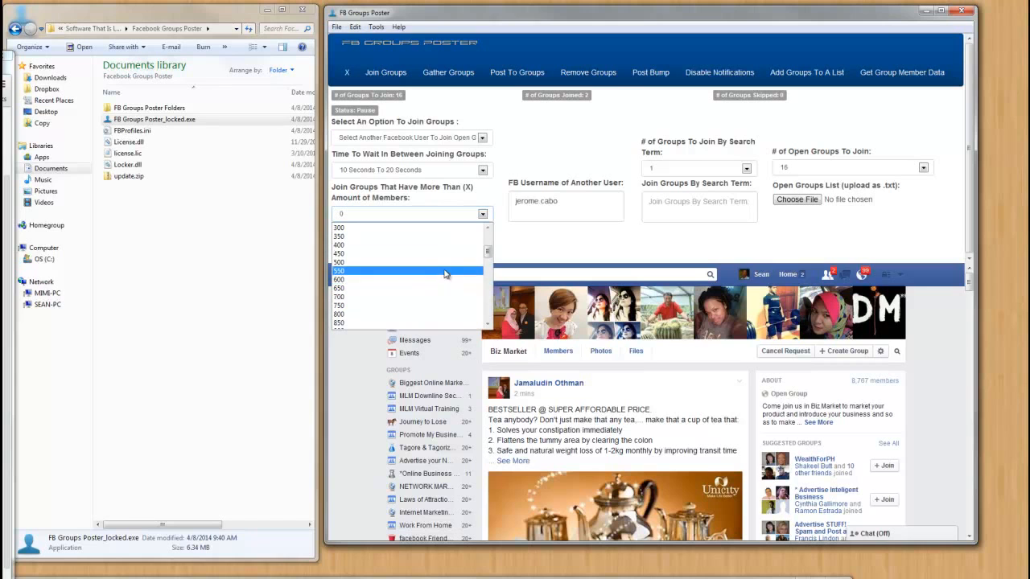
scroll(449, 275, "down", 1)
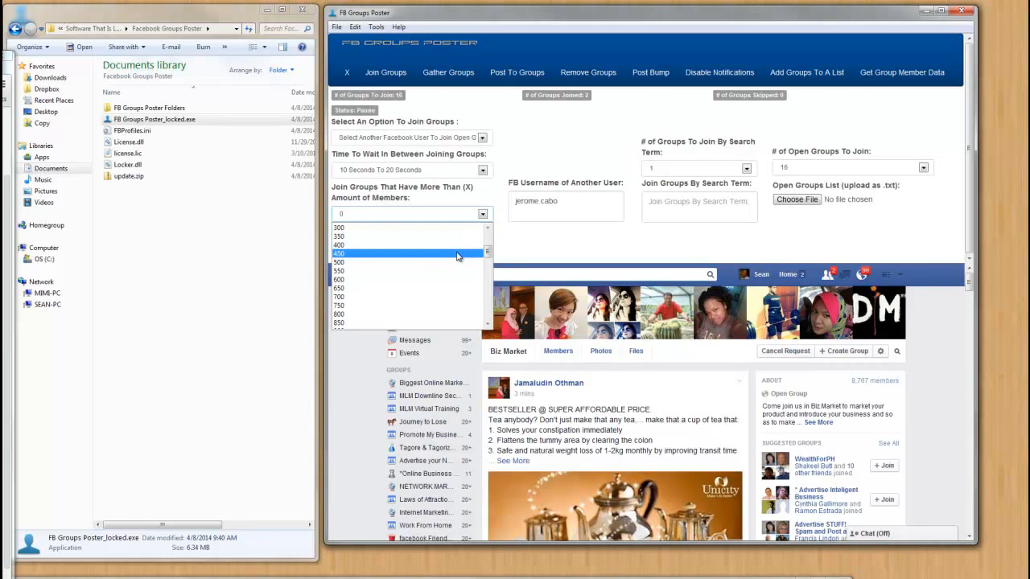
left_click(482, 138)
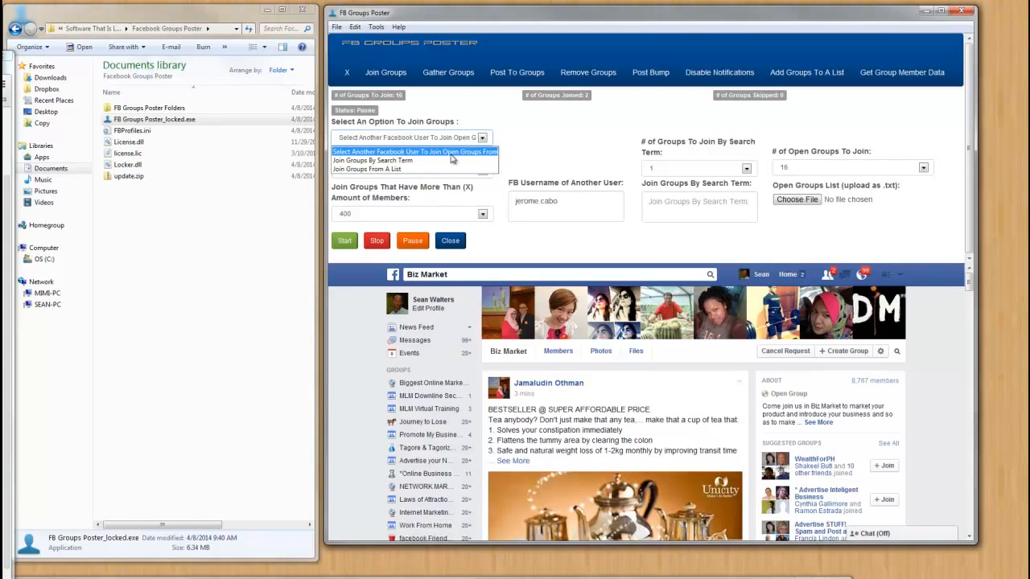
left_click(520, 140)
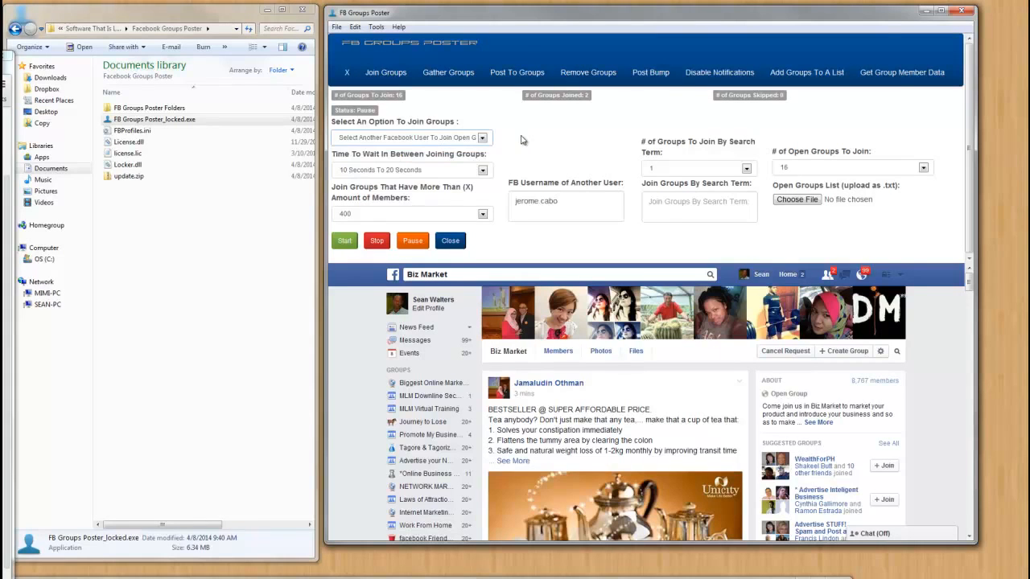